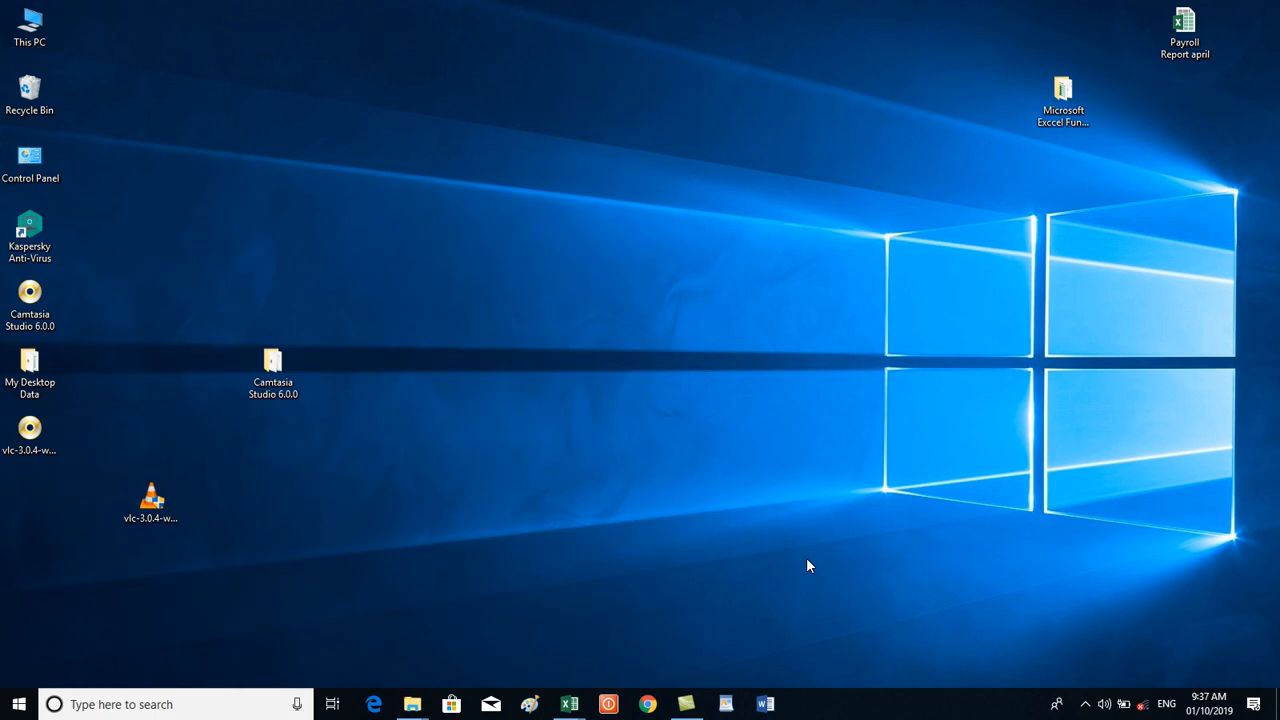
Launch Regedit from the Run dialog, opening Registry Editor on the Winlogon key.
key(super+r)
text(R)
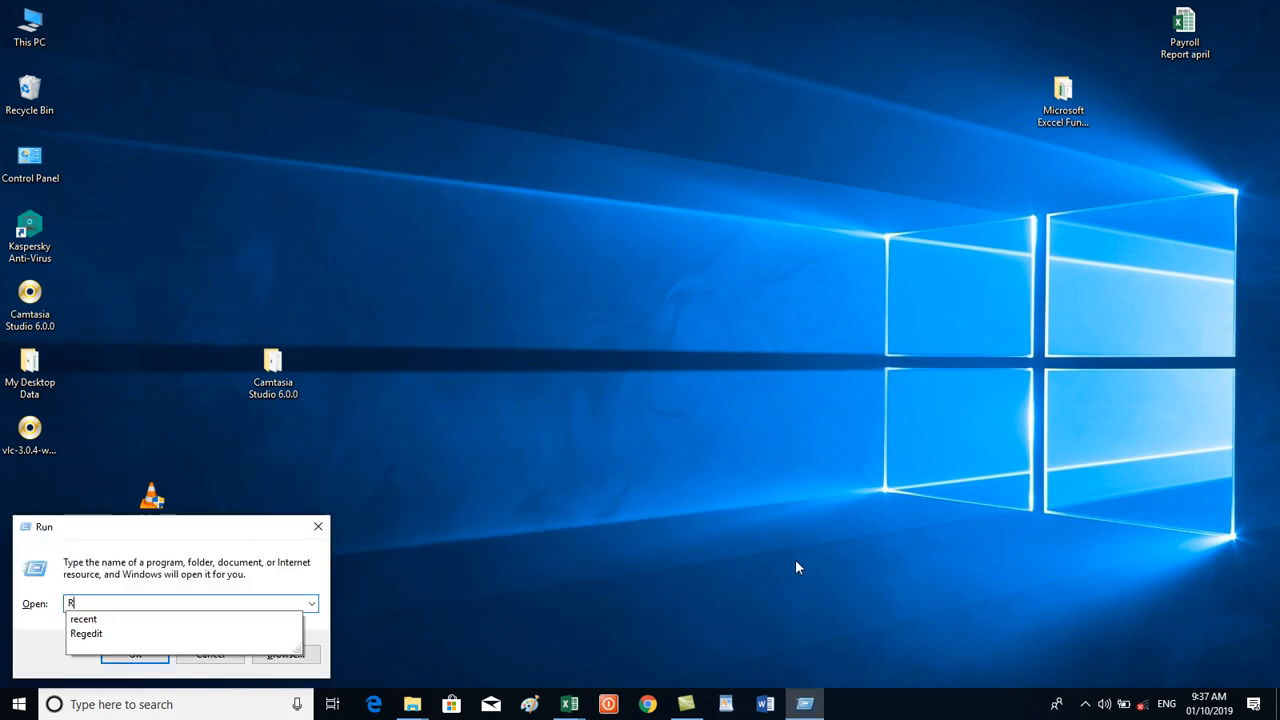
click(147, 634)
click(145, 645)
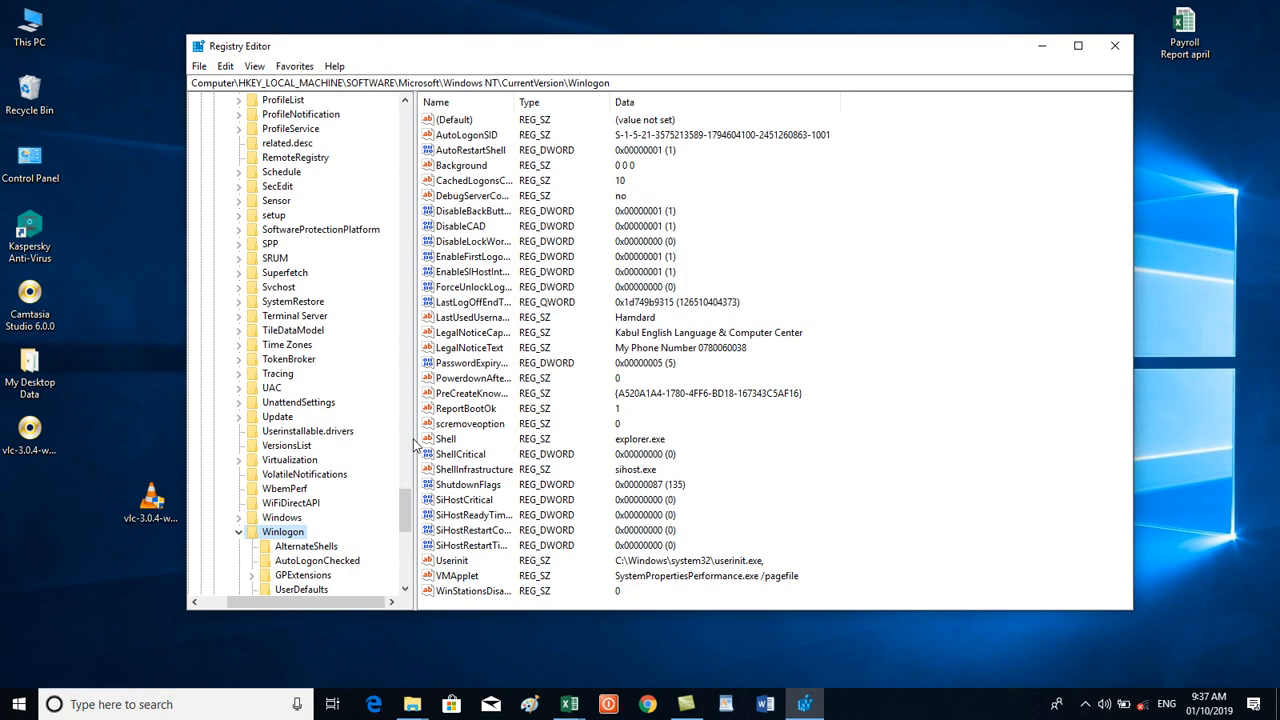
Collapse Winlogon, widen the Registry Editor window leftward and move it up and right.
click(239, 533)
drag(405, 522, 364, 82)
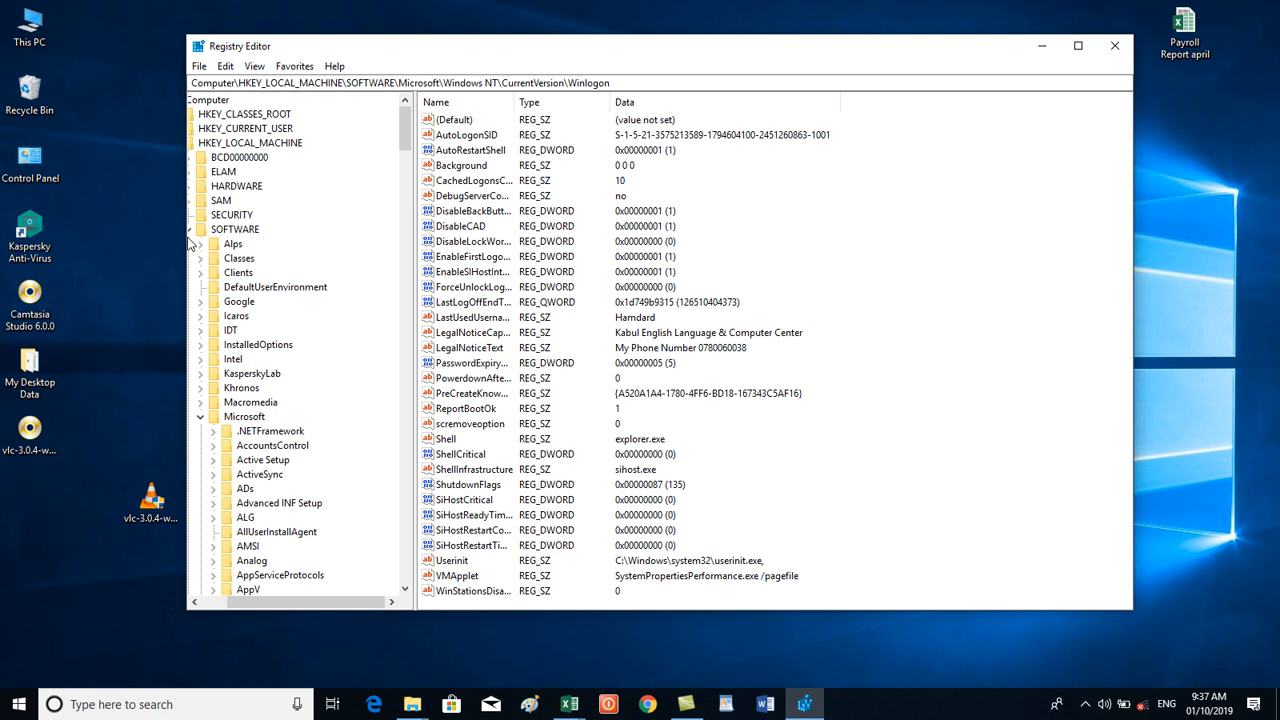
drag(187, 244, 87, 234)
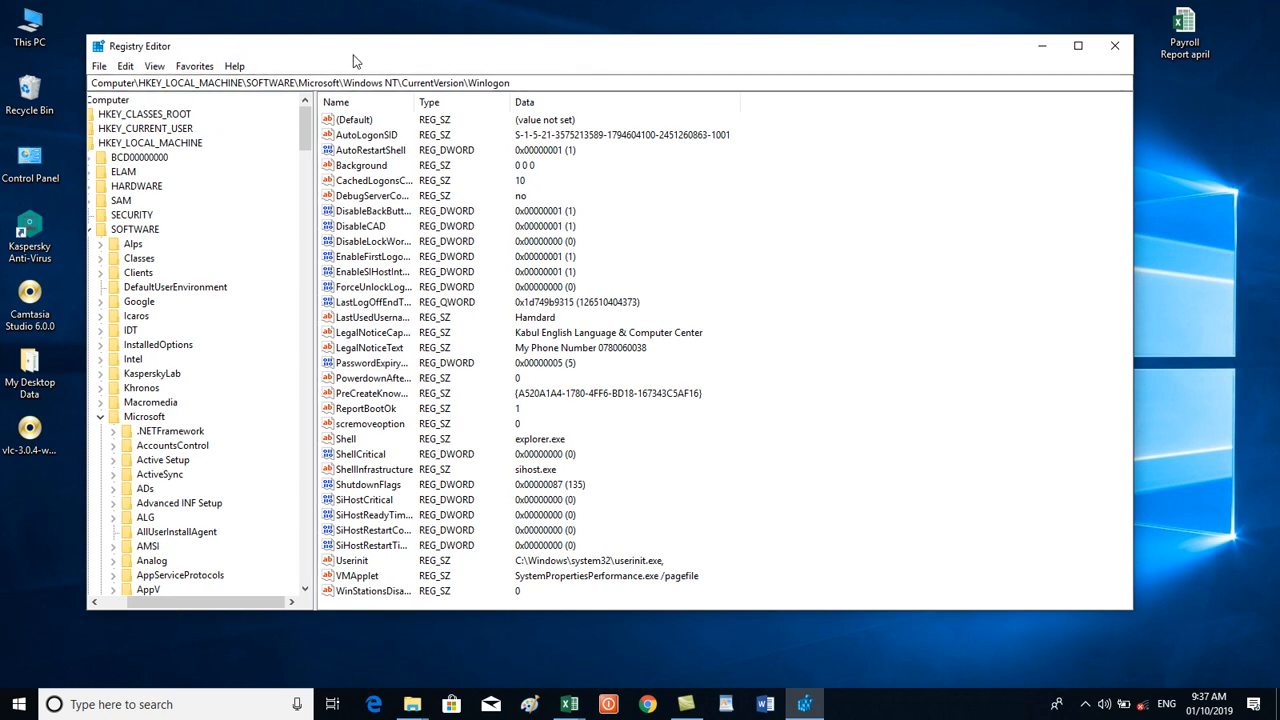
drag(352, 61, 465, 43)
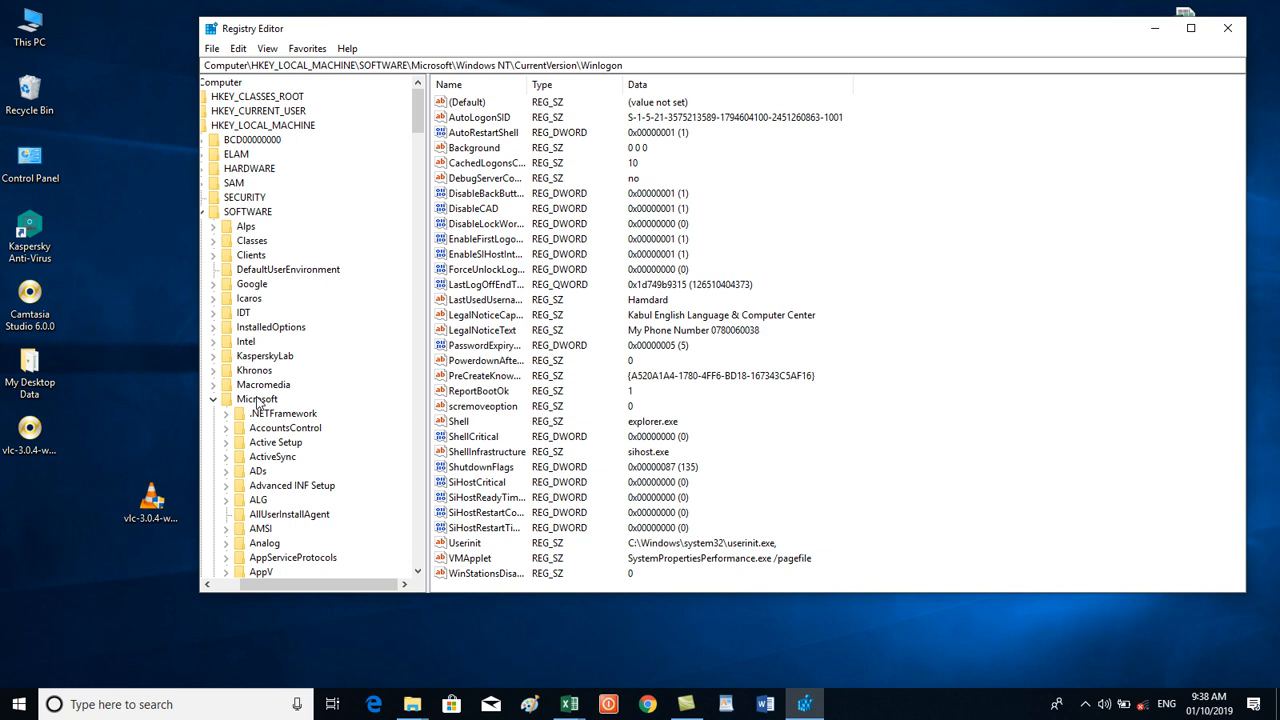
Scroll the tree down to Windows NT > CurrentVersion and expand the Winlogon key.
drag(420, 127, 419, 397)
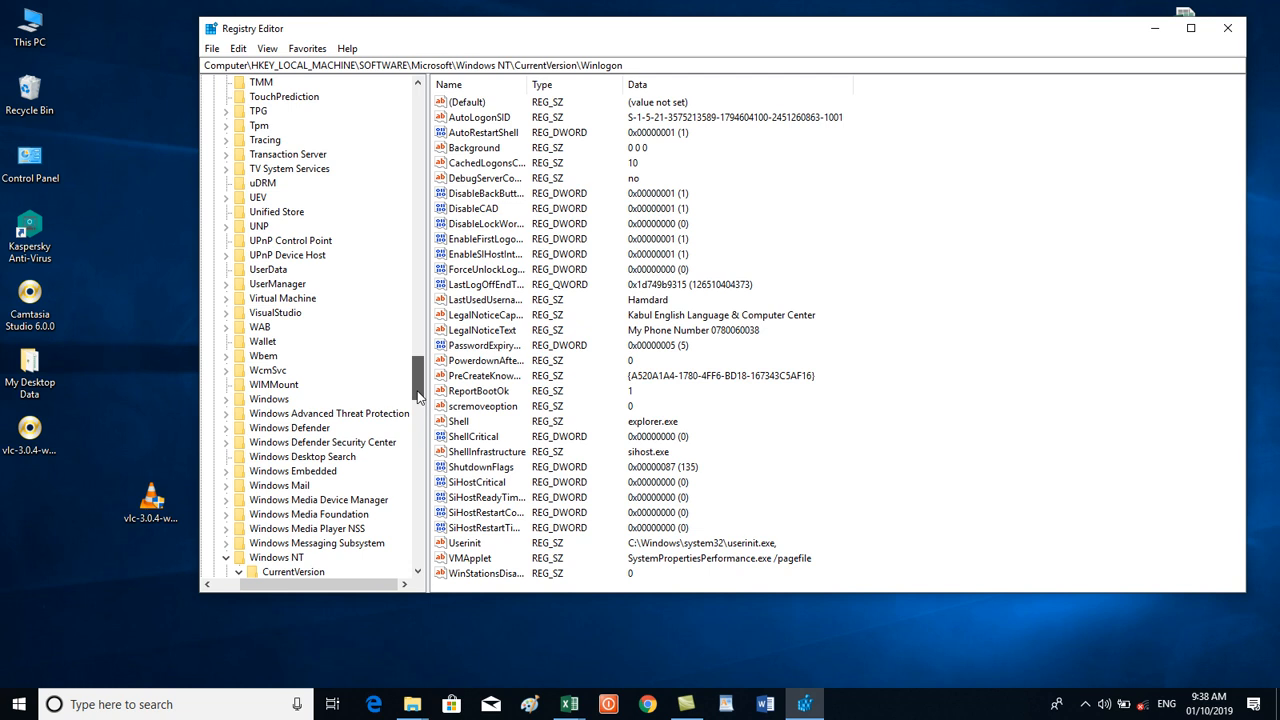
drag(419, 397, 419, 404)
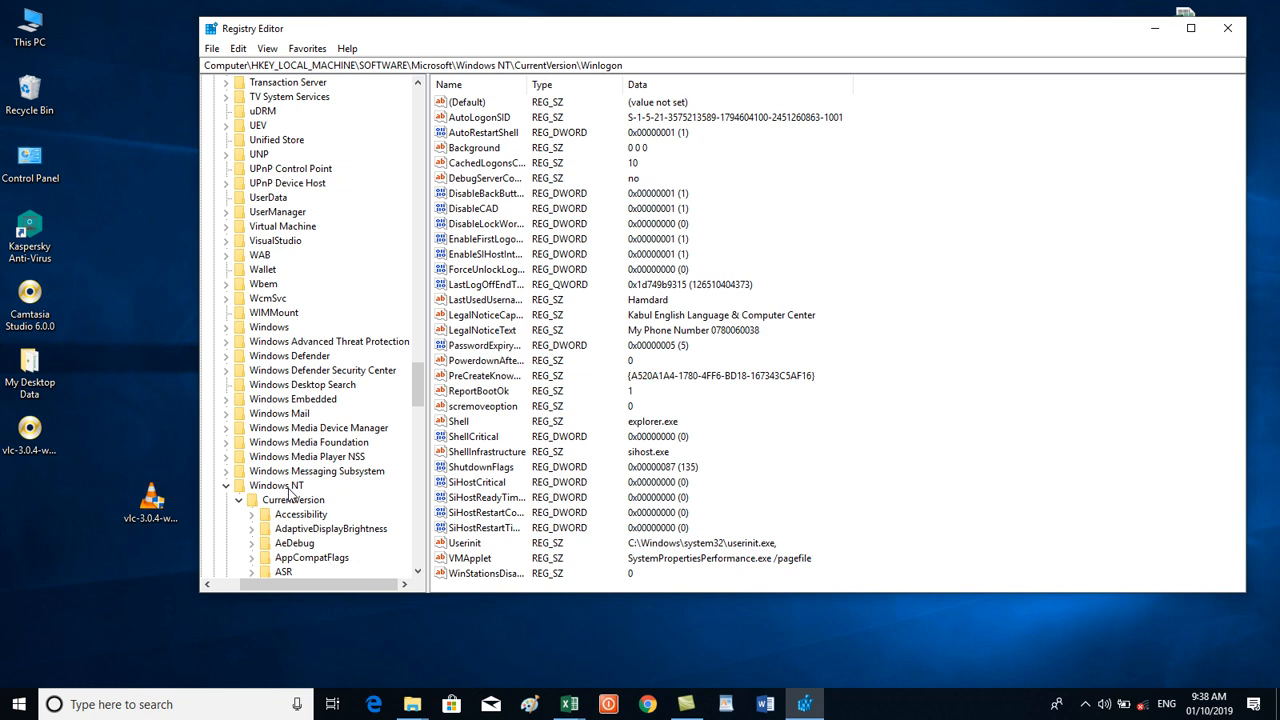
drag(418, 372, 417, 490)
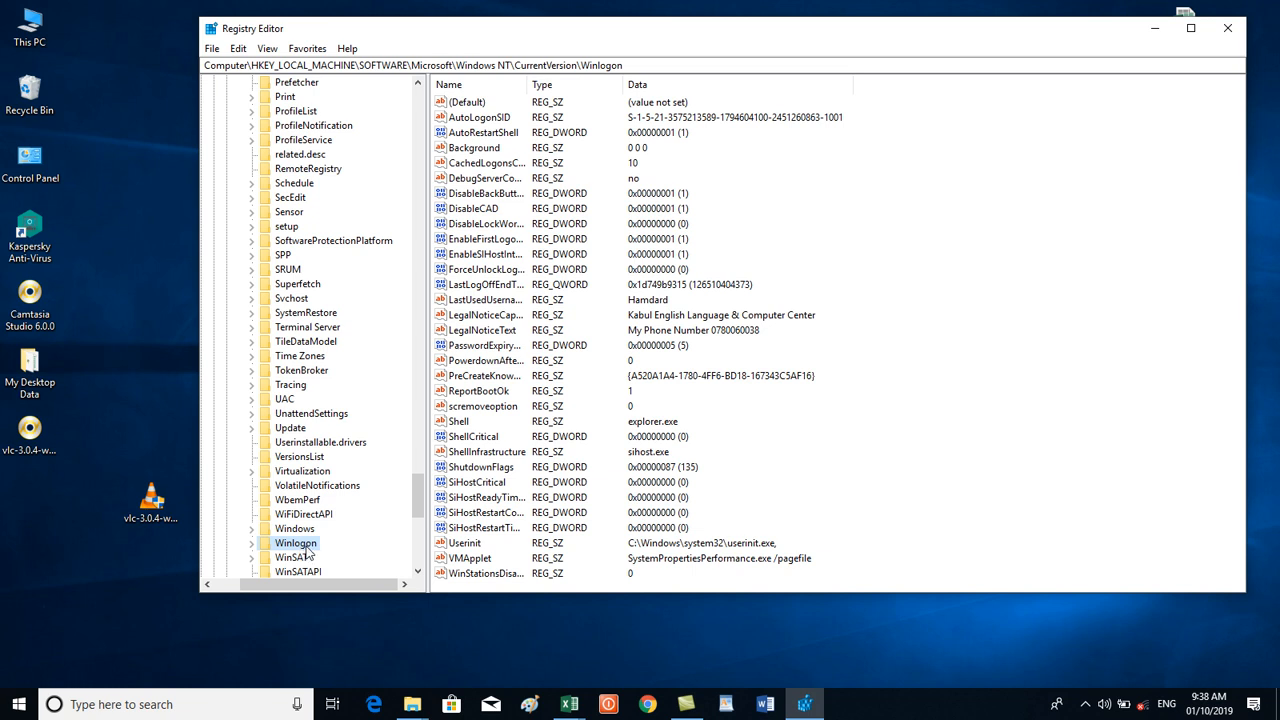
double_click(306, 546)
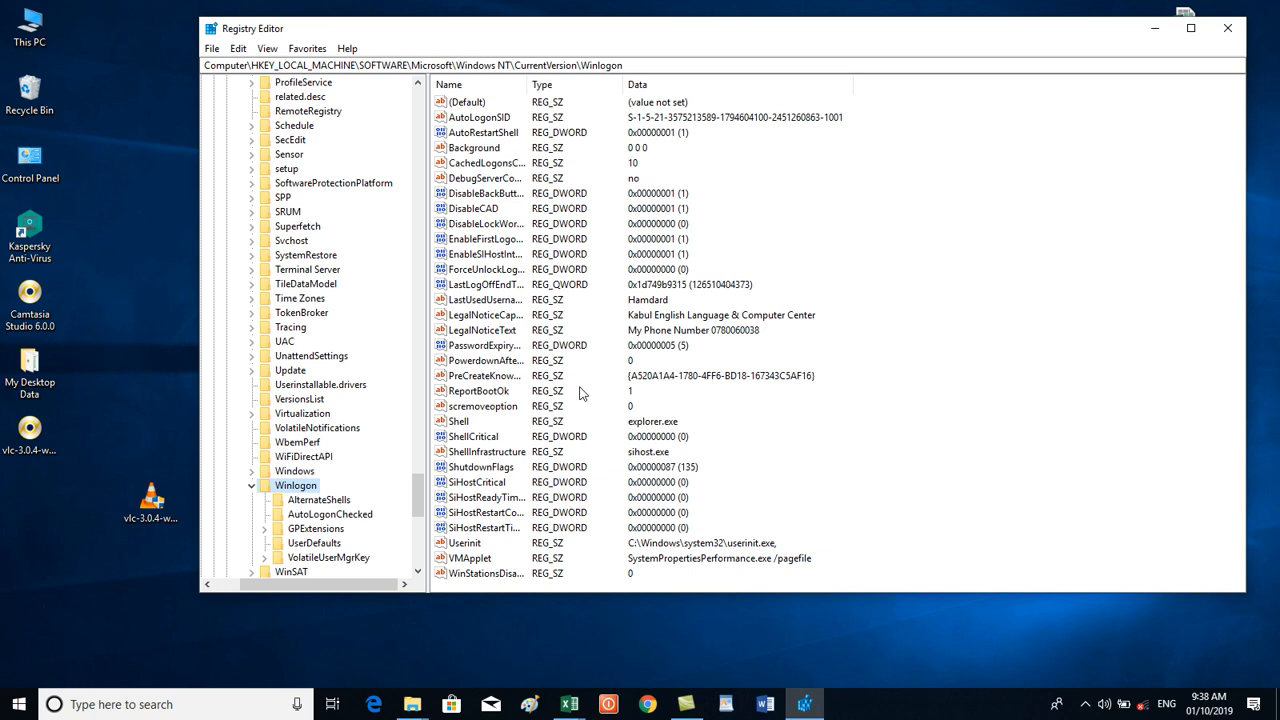
Replace LegalNoticeCaption's data with 'IT Teacher' followed by the teacher's full name.
double_click(487, 315)
key(BackSpace)
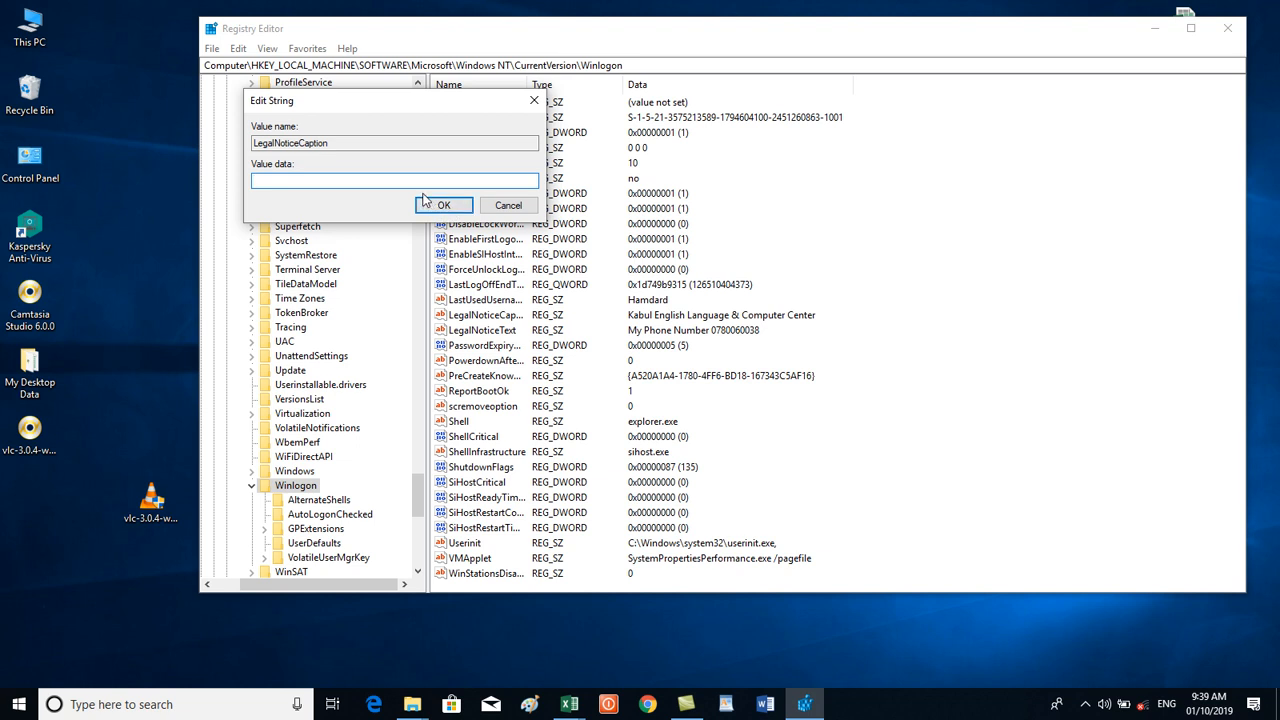
text(abul English Lan)
key(BackSpace)
key(BackSpace)
key(BackSpace)
key(BackSpace)
key(BackSpace)
key(BackSpace)
key(BackSpace)
key(BackSpace)
key(BackSpace)
key(BackSpace)
key(BackSpace)
key(BackSpace)
key(BackSpace)
key(BackSpace)
key(BackSpace)
key(BackSpace)
key(BackSpace)
text(IT )
text(Teach)
click(444, 208)
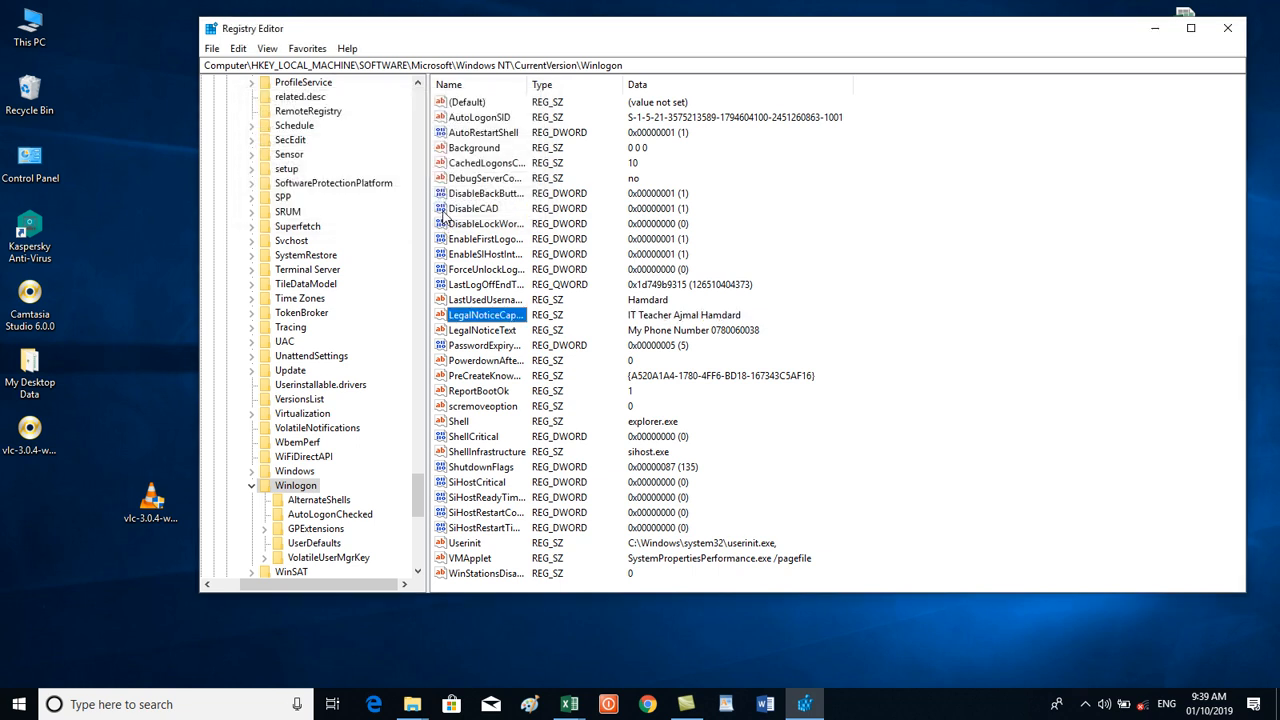
Replace LegalNoticeText's data with 'My Phone Number' followed by the phone number.
double_click(480, 331)
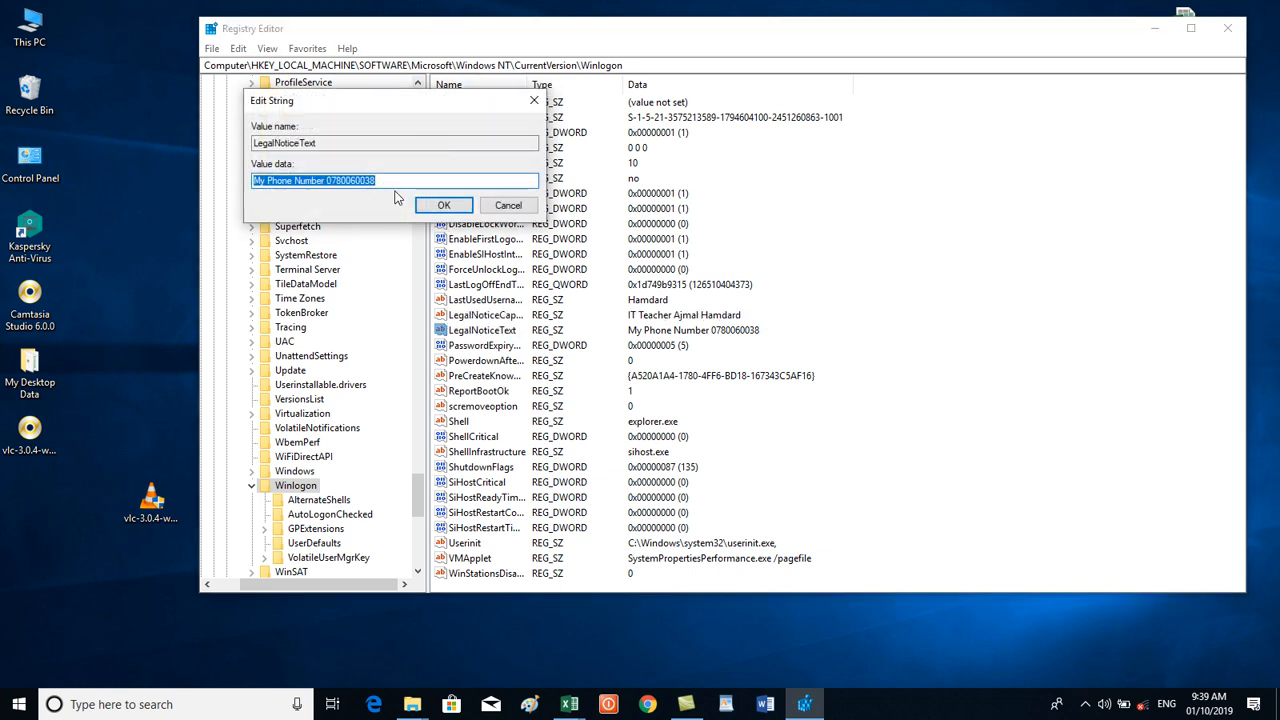
key(BackSpace)
key(BackSpace)
key(BackSpace)
key(BackSpace)
text(mY)
key(BackSpace)
key(BackSpace)
key(BackSpace)
text(m)
key(BackSpace)
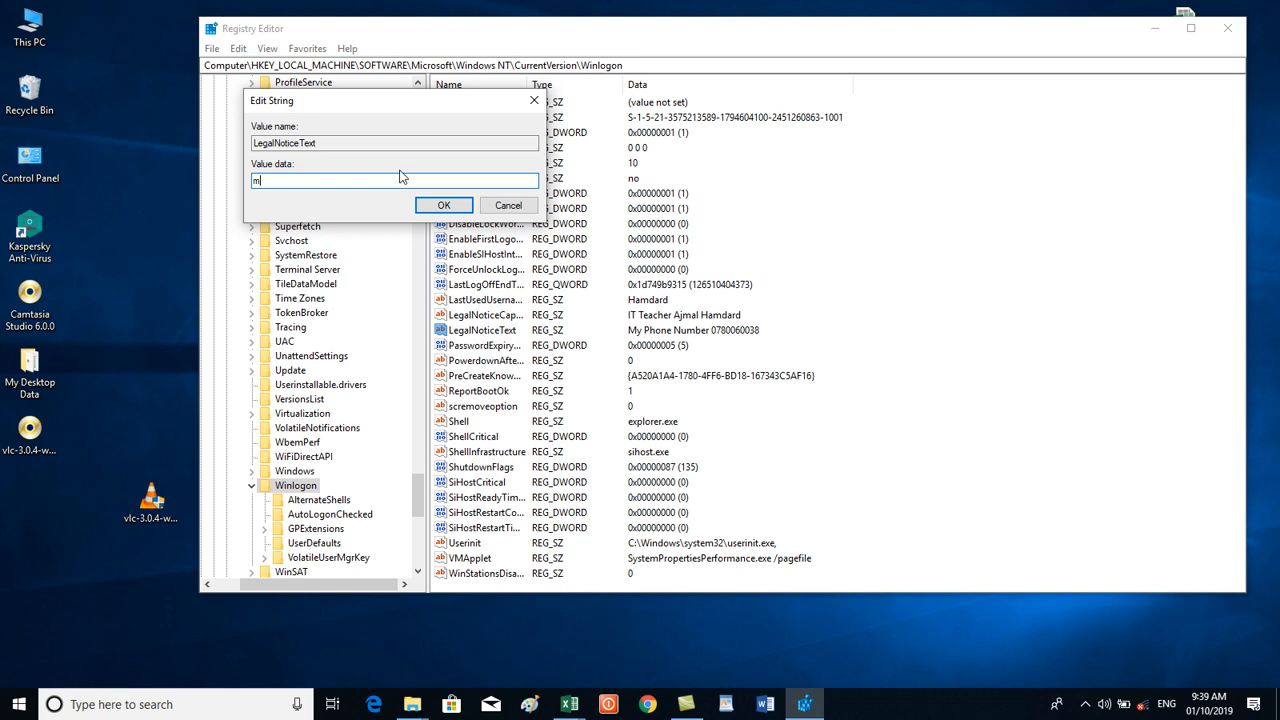
click(437, 213)
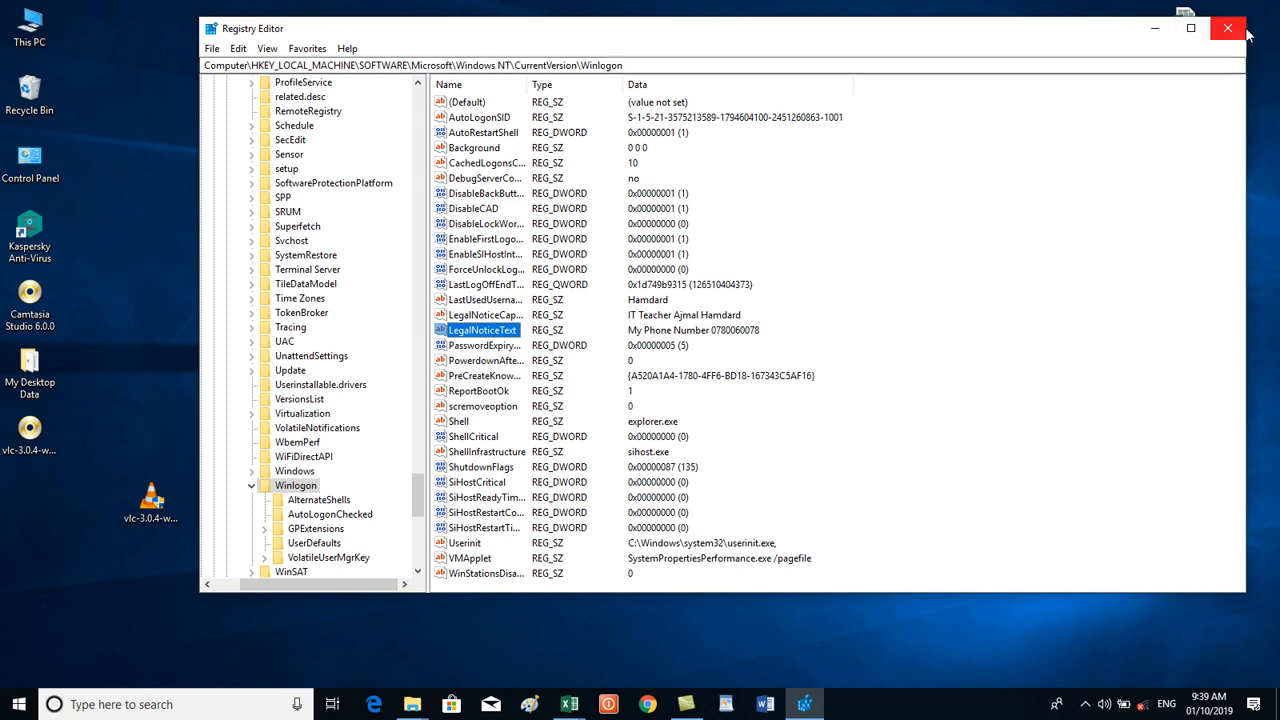
Collapse the Winlogon, CurrentVersion and Windows NT keys in the registry tree.
click(253, 486)
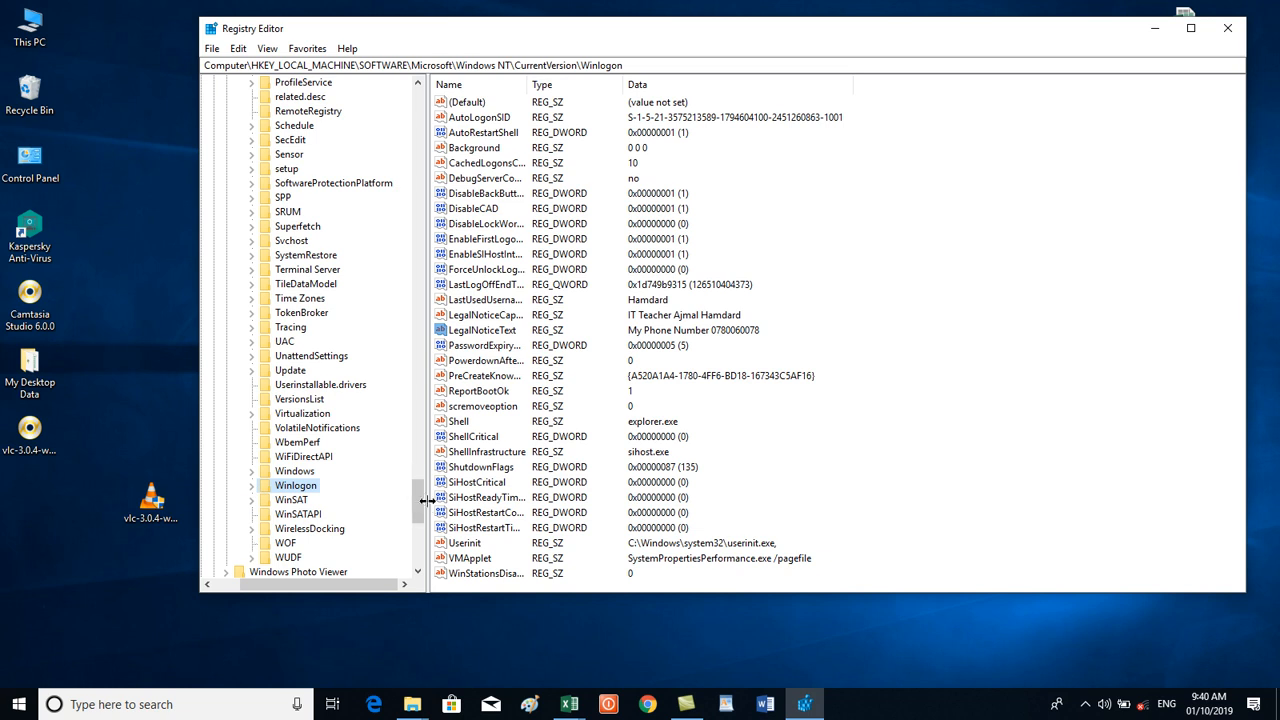
drag(425, 515, 425, 553)
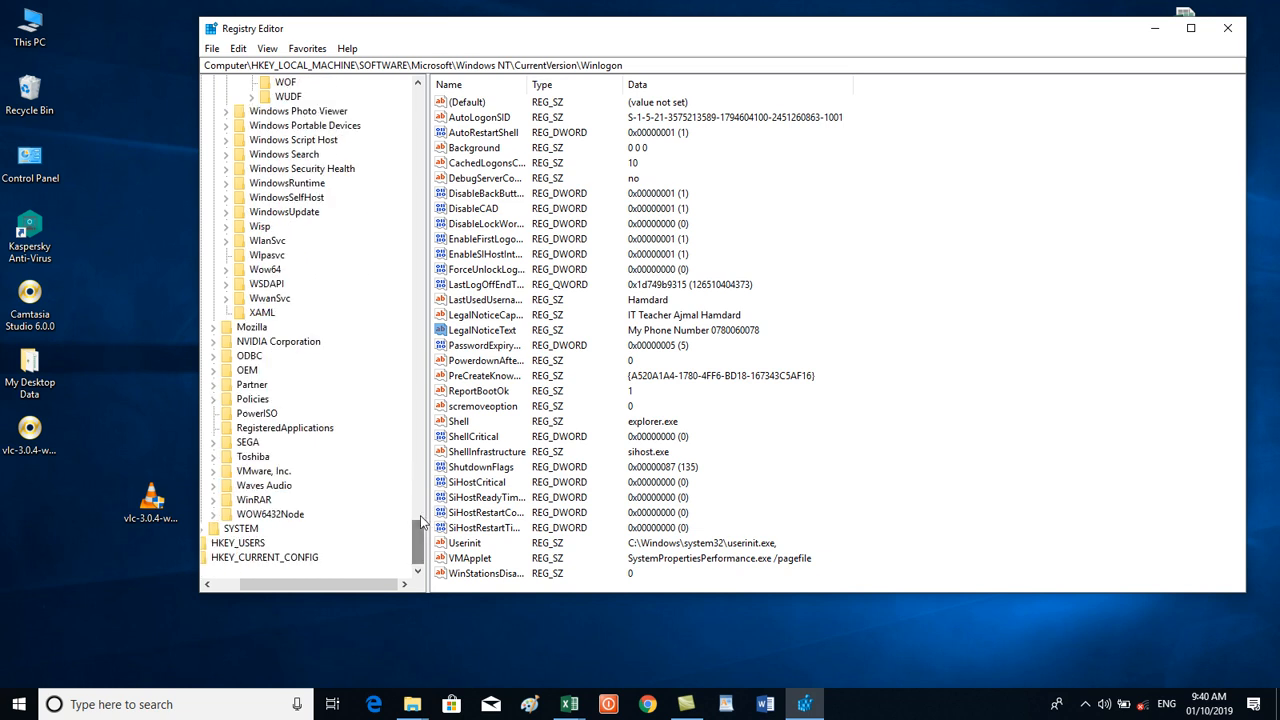
click(215, 337)
click(215, 337)
drag(420, 540, 417, 405)
click(239, 255)
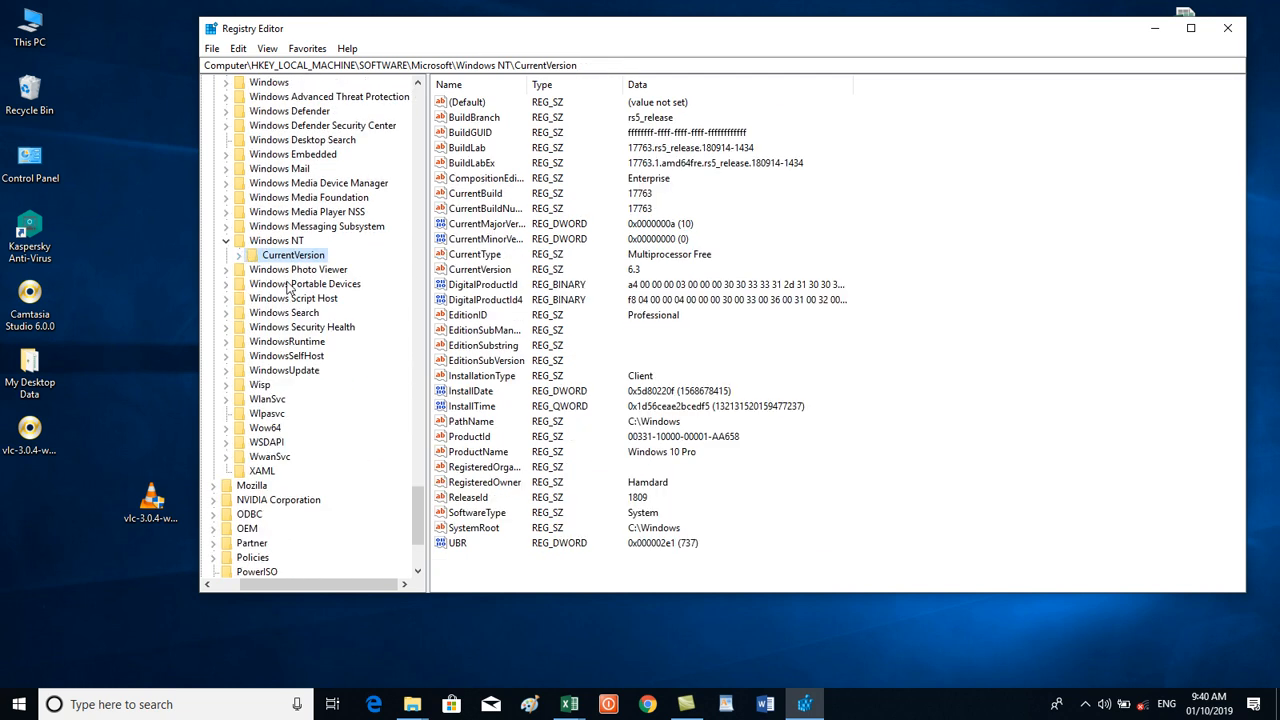
click(225, 241)
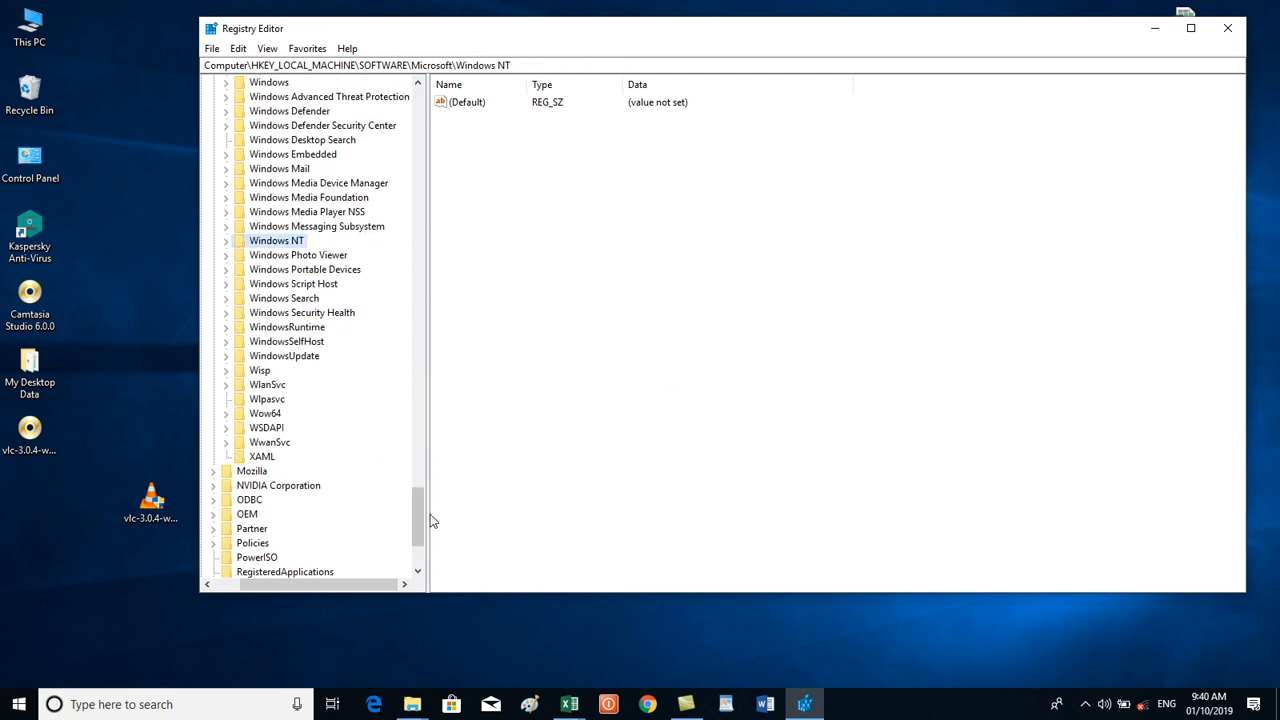
Collapse Microsoft, SOFTWARE and HKEY_LOCAL_MACHINE, then close Registry Editor.
drag(420, 518, 381, 140)
click(211, 242)
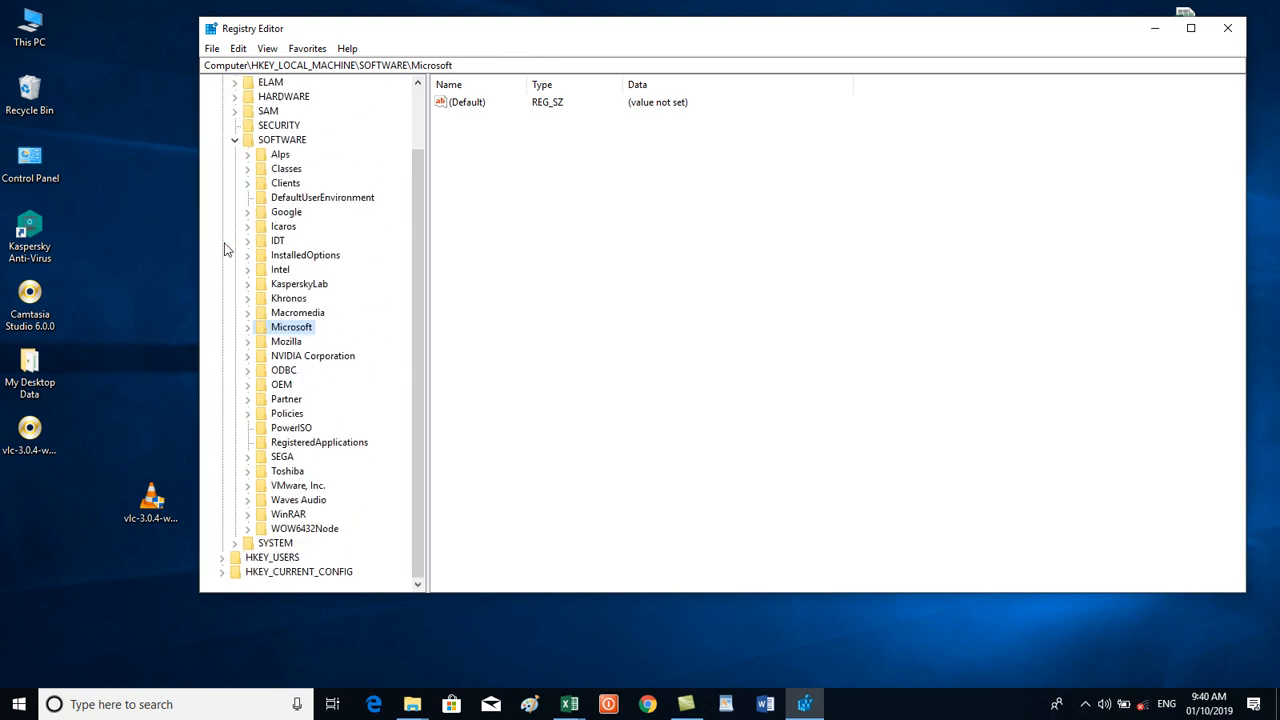
click(237, 141)
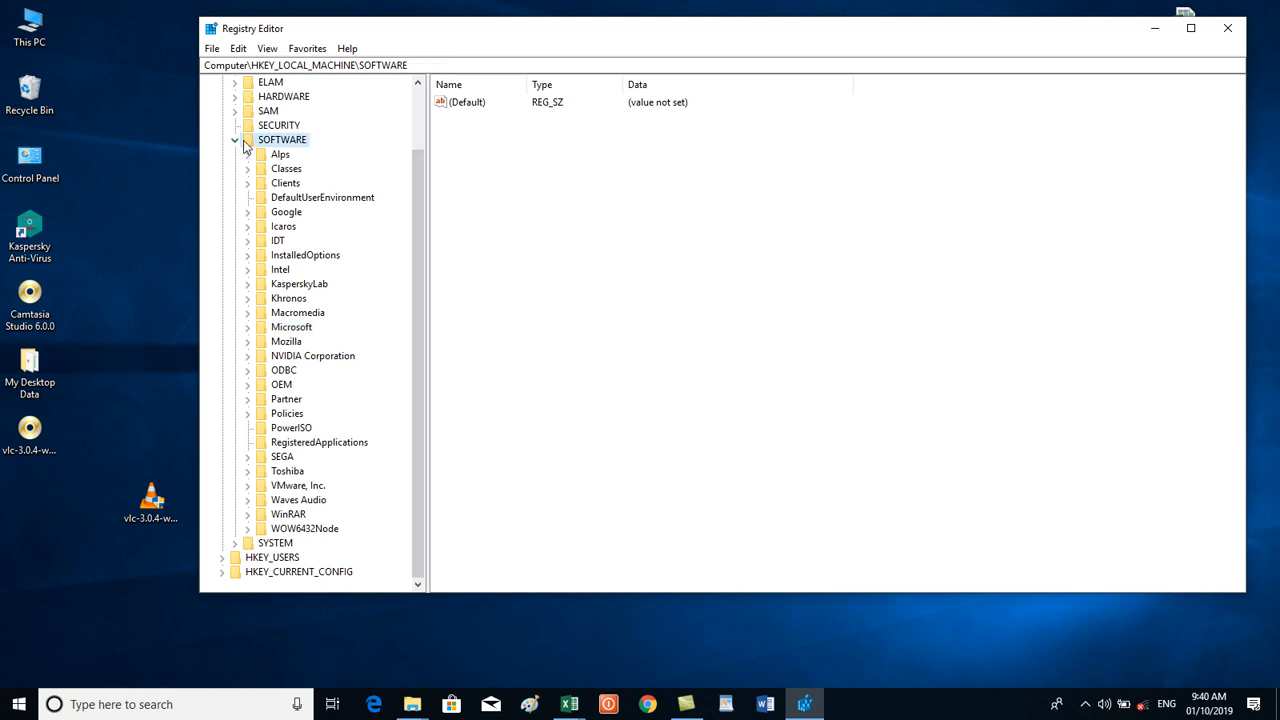
click(234, 140)
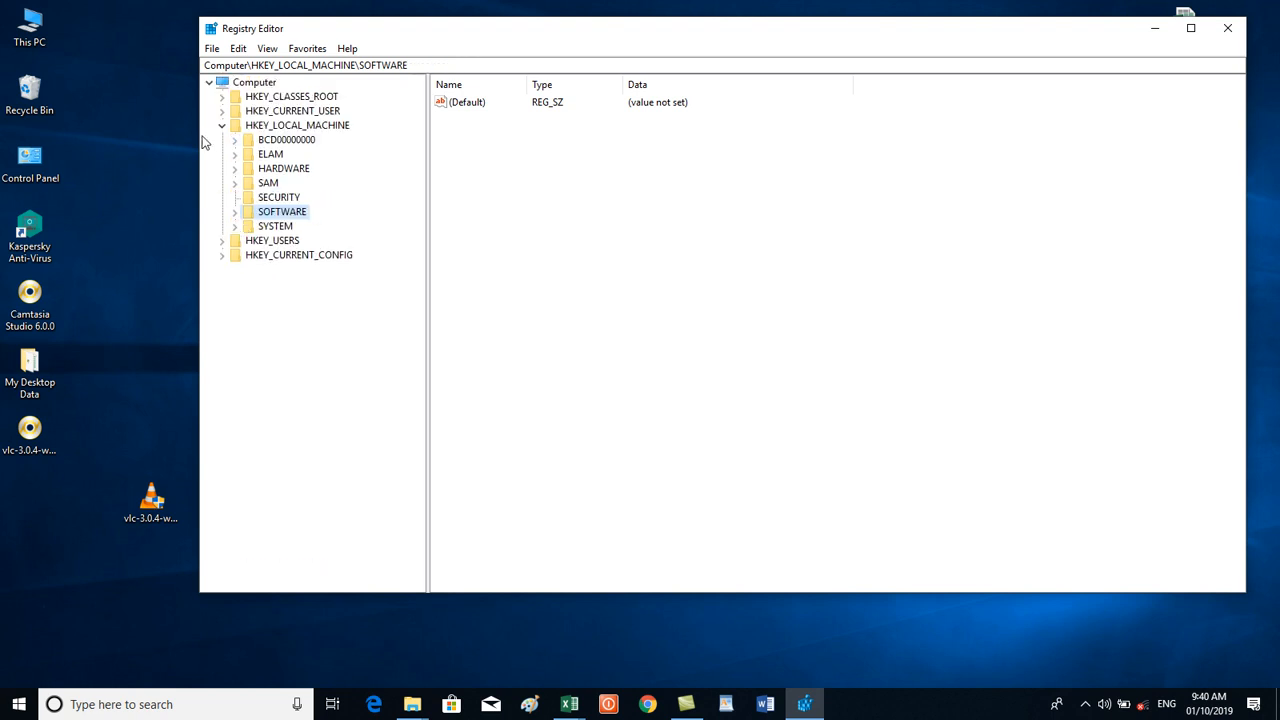
click(223, 127)
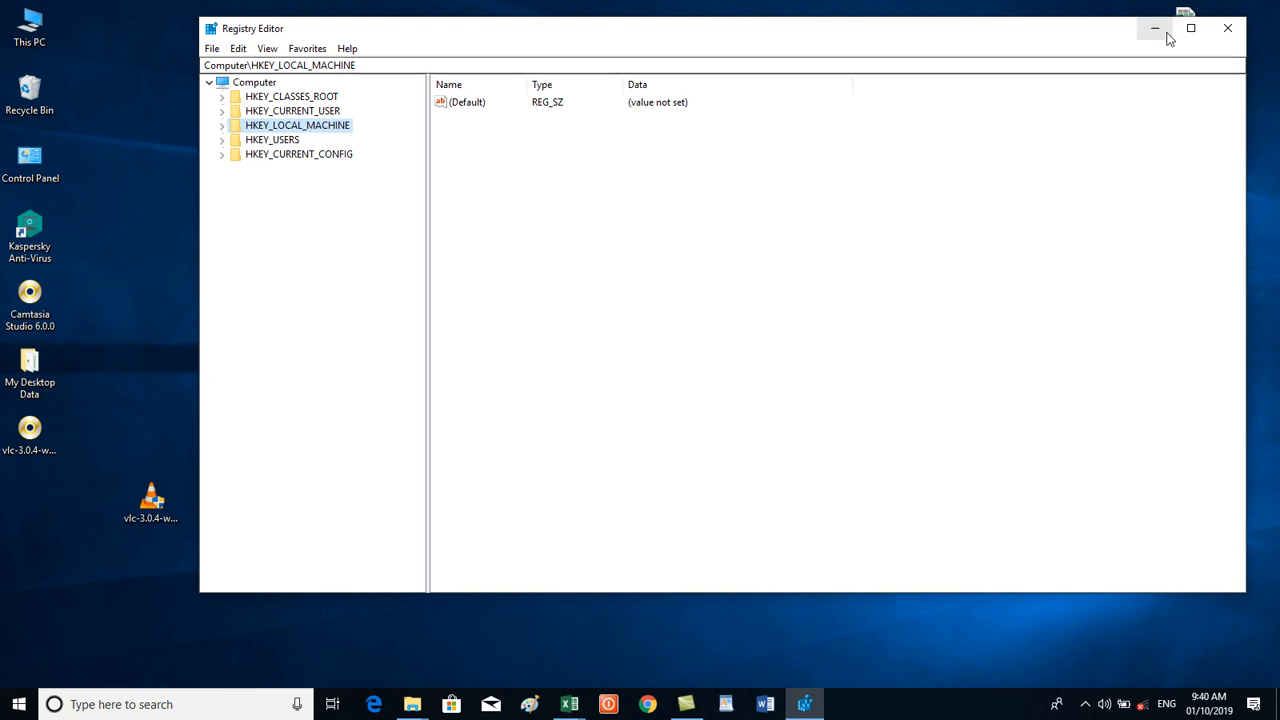
click(1228, 28)
drag(368, 234, 1030, 420)
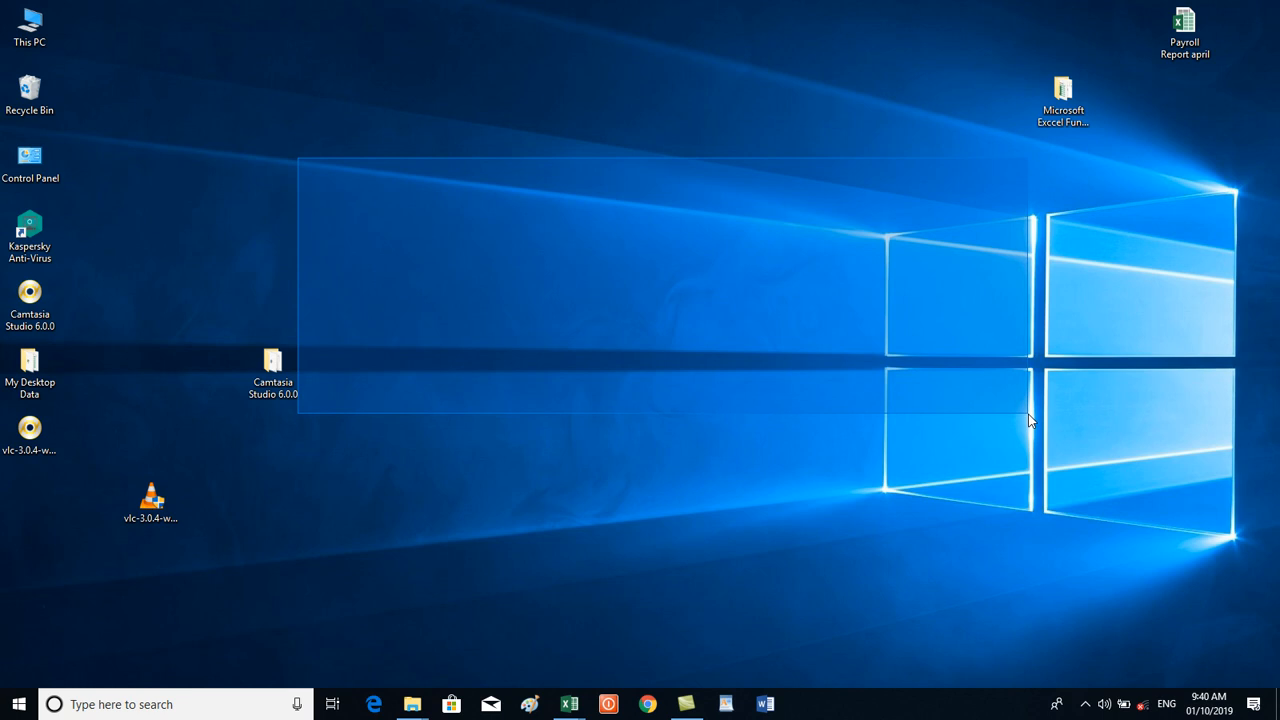
drag(1030, 420, 1030, 420)
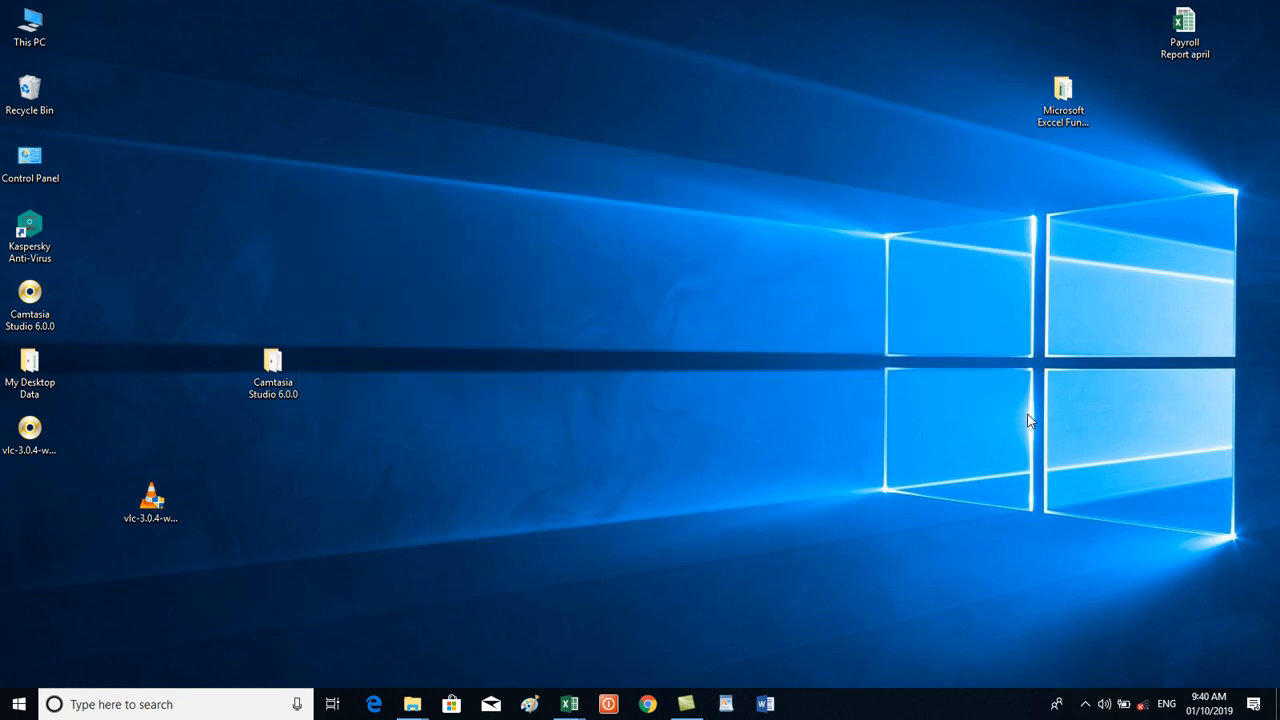